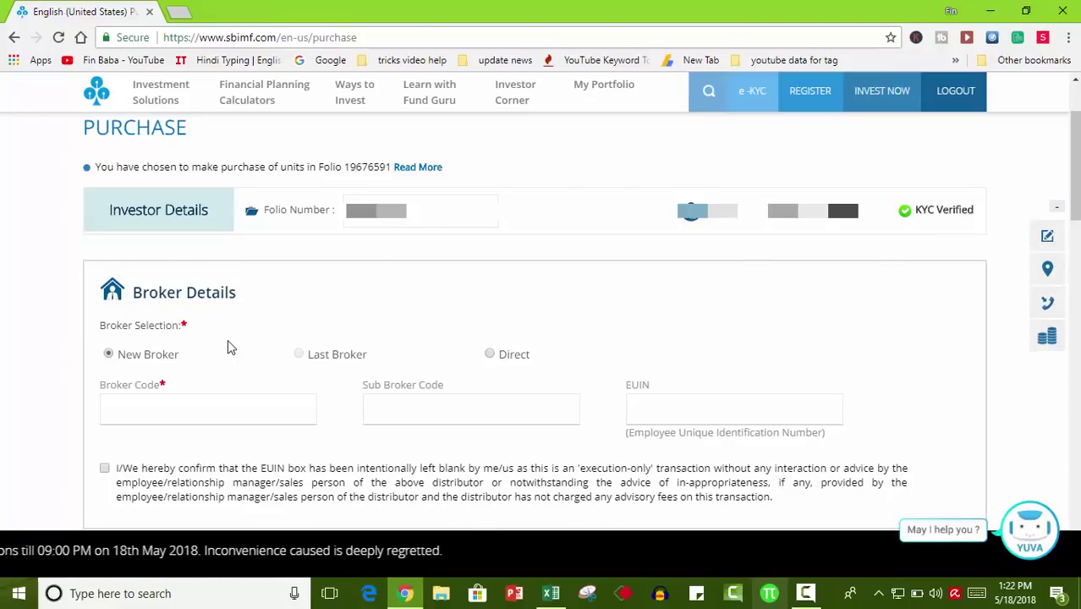
- Set the broker selection to Direct and accept clearing the fields on the page
{"action": "left_click", "coordinate": [490, 355]}
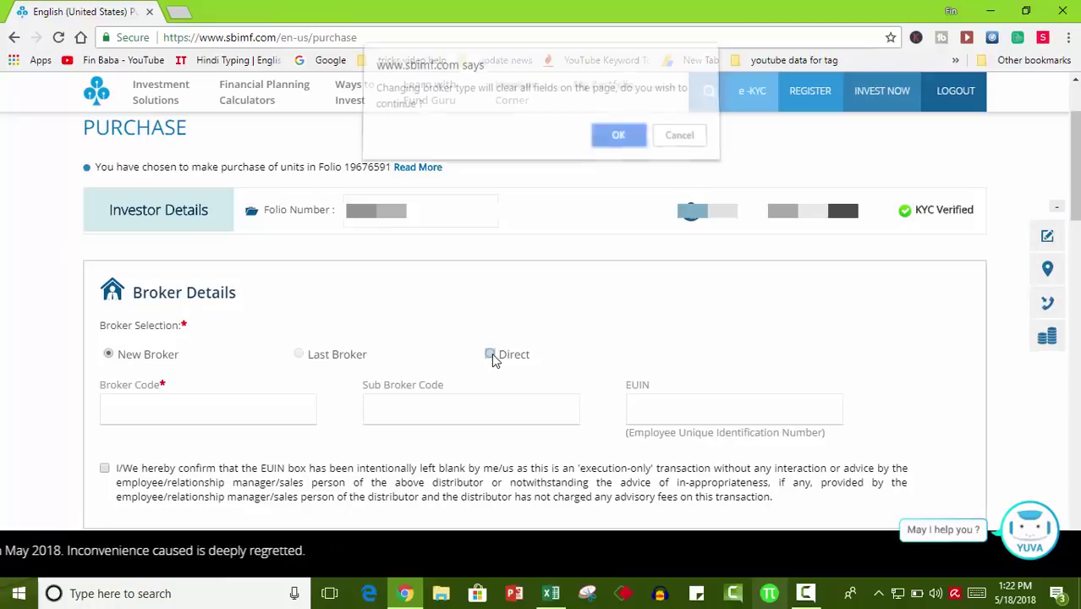
{"action": "left_click", "coordinate": [619, 142]}
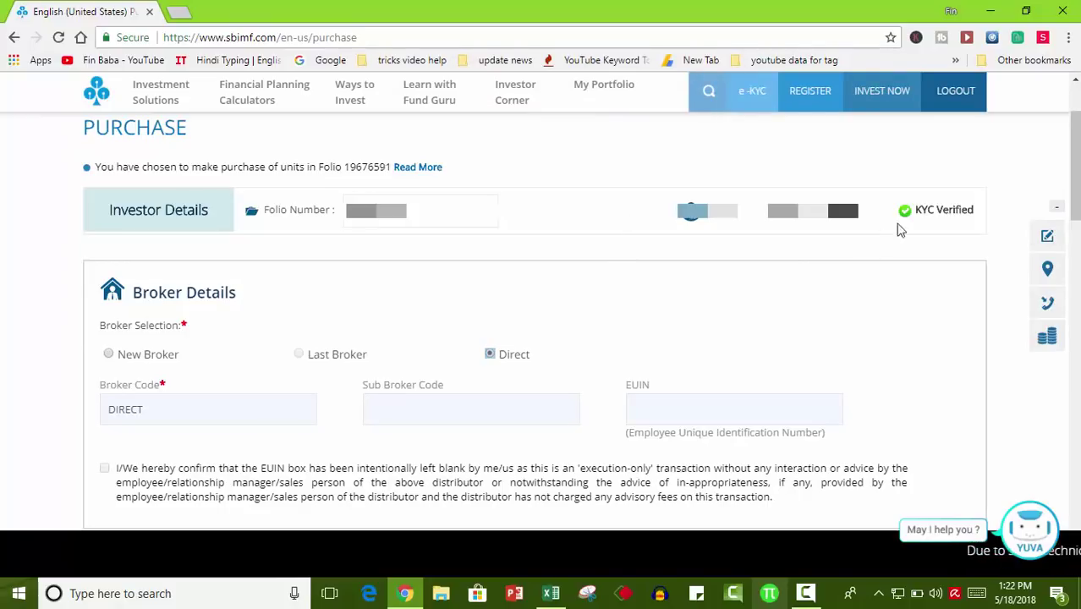
- Switch the scheme details to selection by type and choose EQUITY as the scheme type
{"action": "scroll", "coordinate": [1074, 170], "scroll_direction": "down", "scroll_amount": 3}
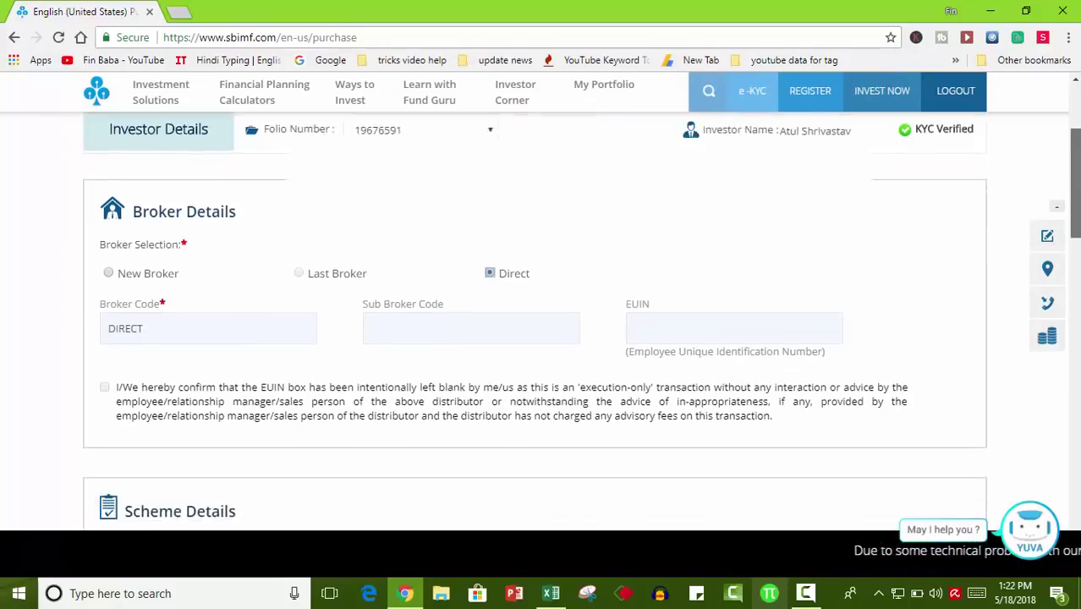
{"action": "scroll", "coordinate": [1074, 169], "scroll_direction": "down", "scroll_amount": 1}
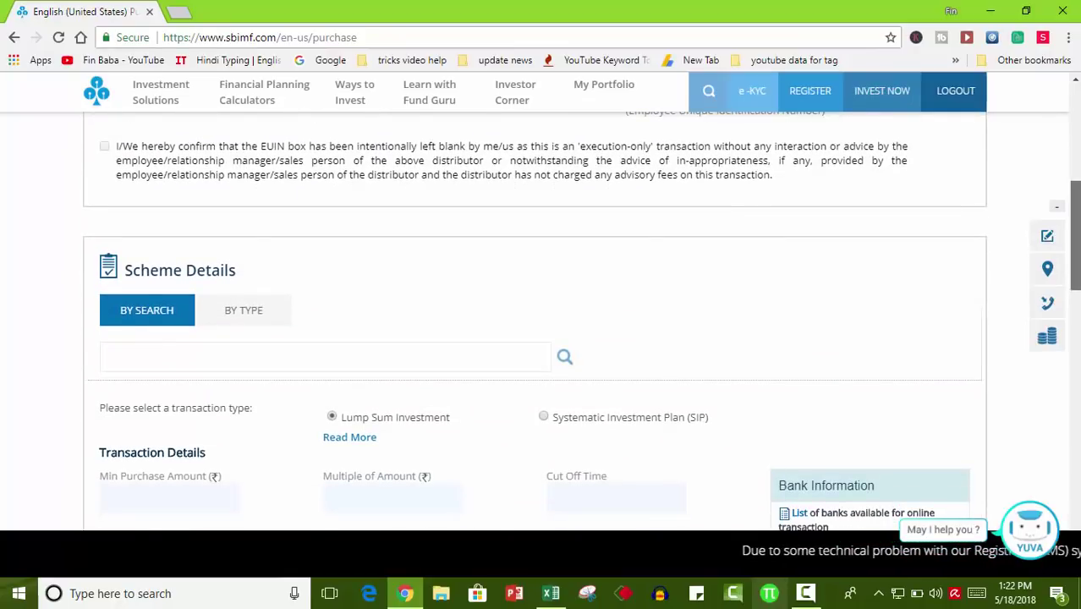
{"action": "scroll", "coordinate": [581, 312], "scroll_direction": "down", "scroll_amount": 1}
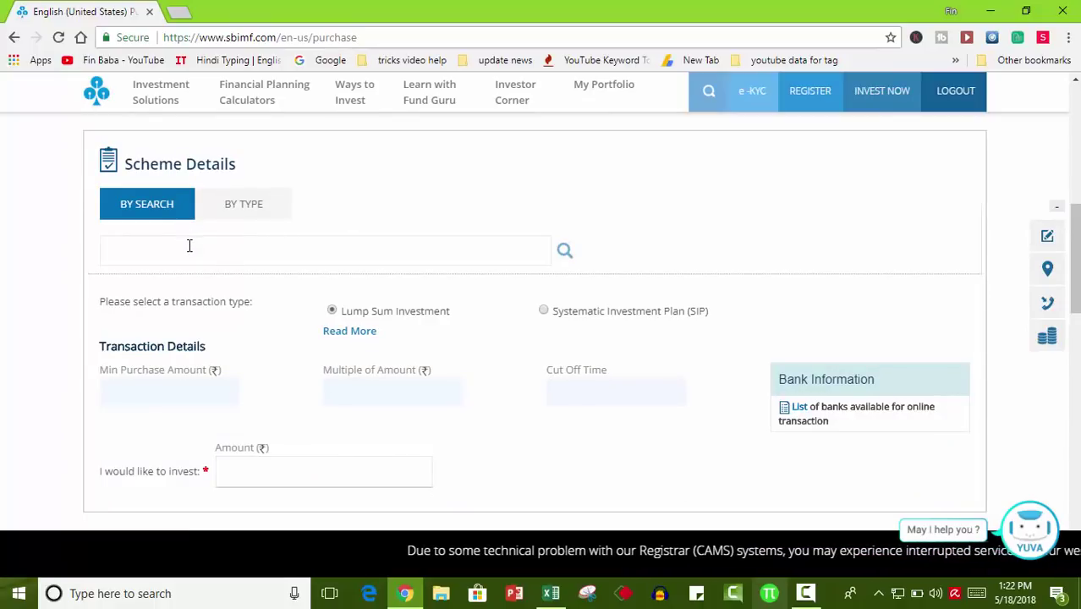
{"action": "left_click", "coordinate": [254, 210]}
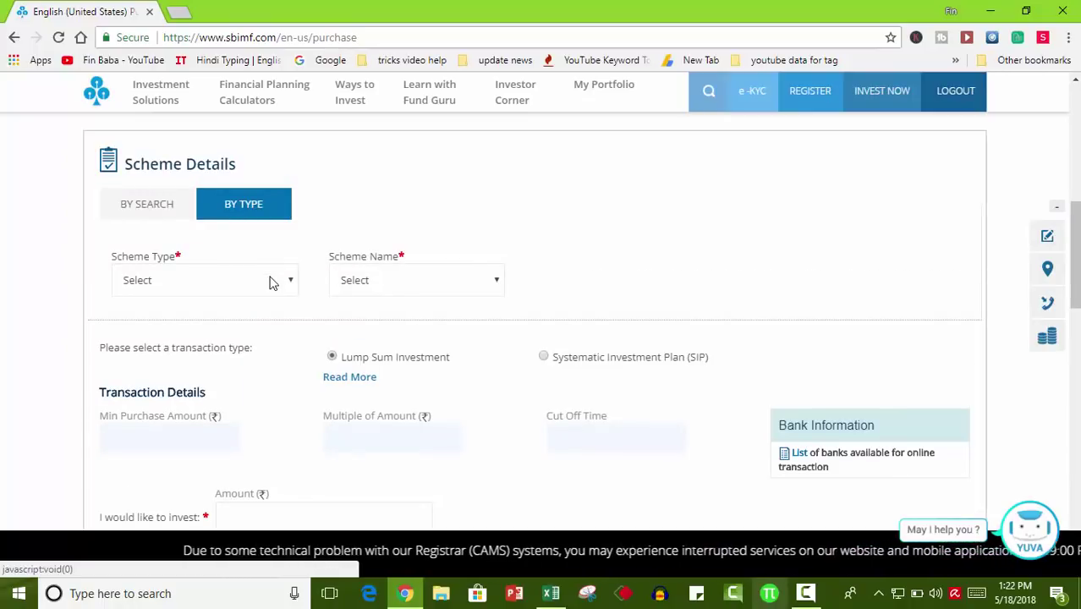
{"action": "left_click", "coordinate": [260, 290]}
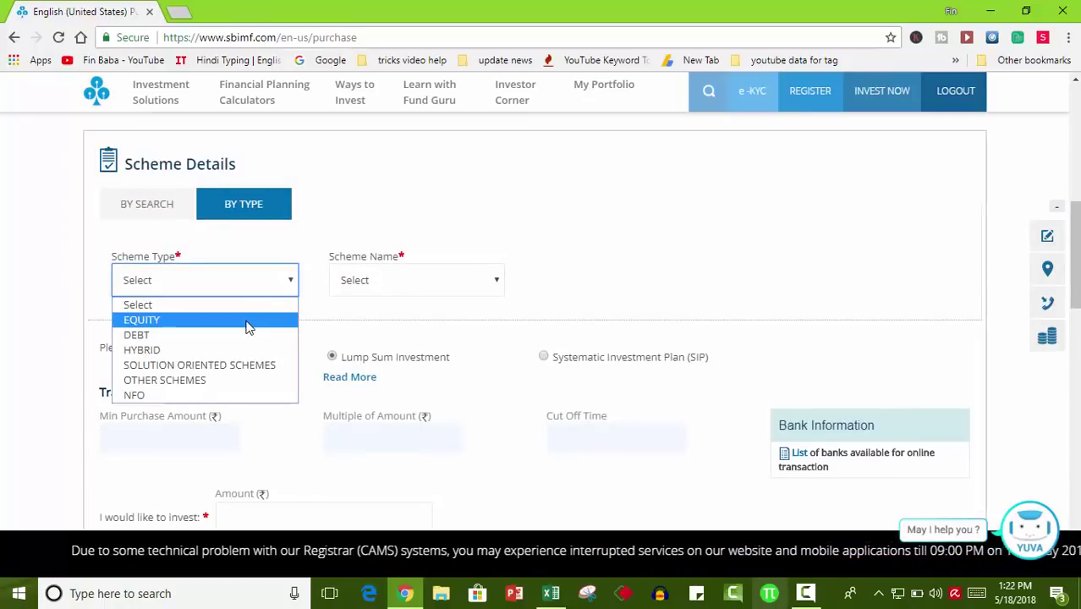
{"action": "left_click", "coordinate": [248, 321]}
- Choose SBI Small Cap Fund - Direct Plan - Growth as the scheme name and acknowledge the investment limit notice
{"action": "left_click", "coordinate": [390, 284]}
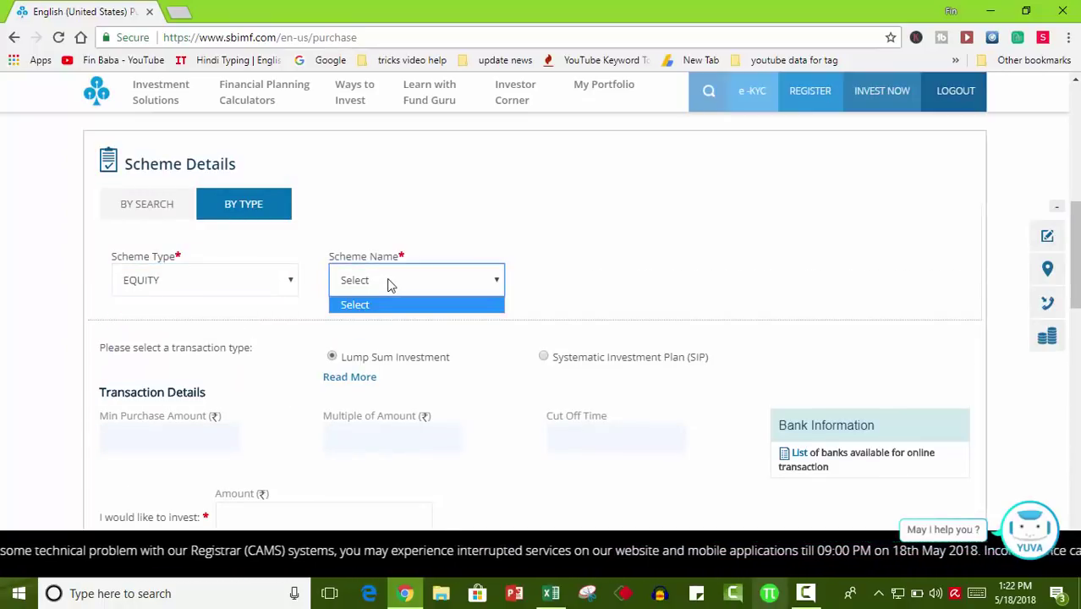
{"action": "left_click", "coordinate": [405, 283]}
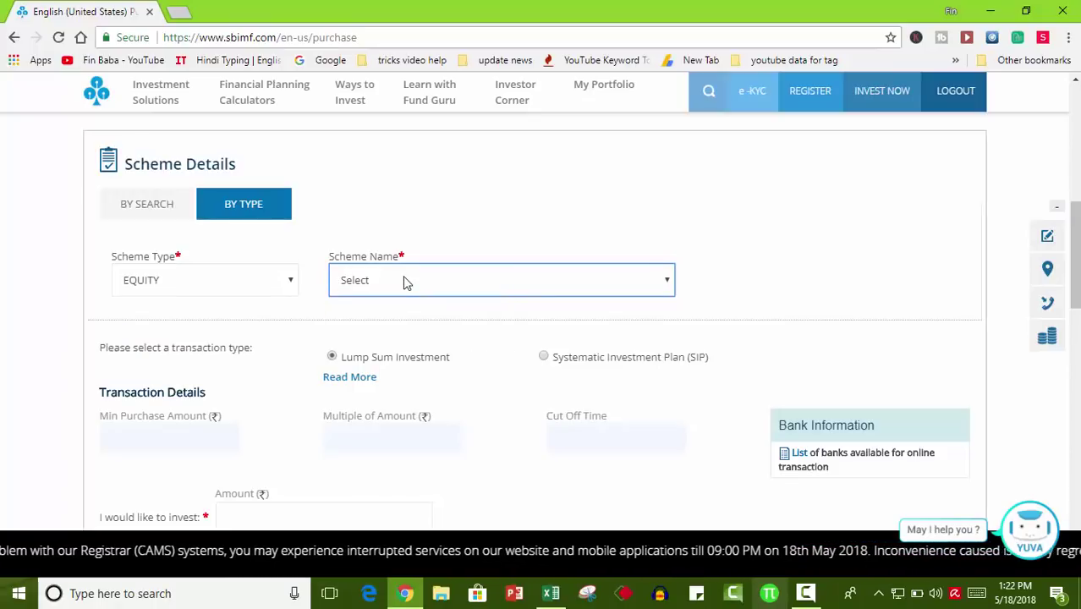
{"action": "left_click", "coordinate": [404, 283]}
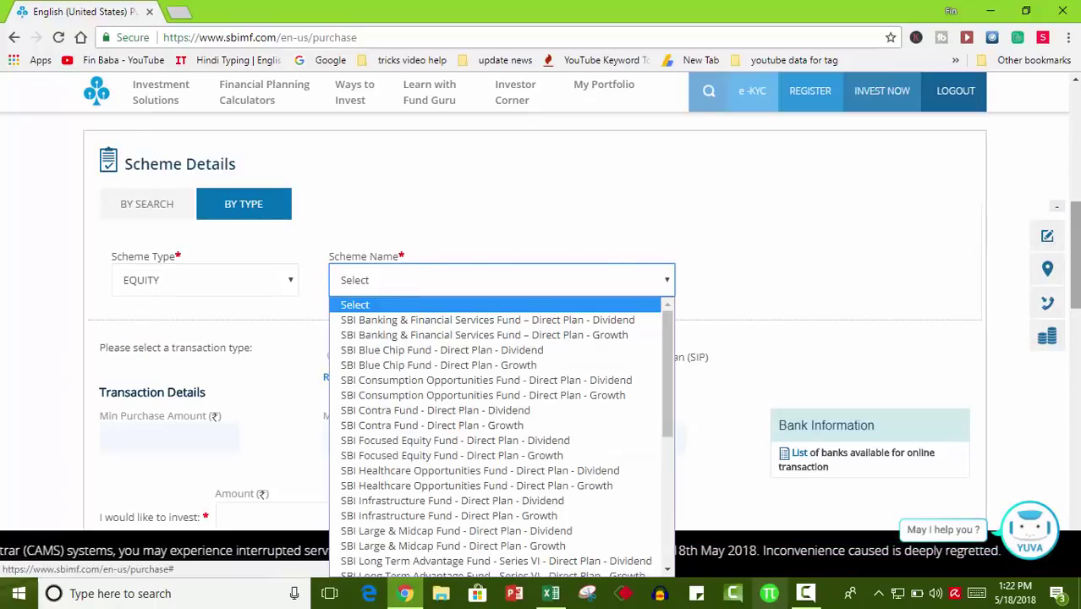
{"action": "scroll", "coordinate": [793, 286], "scroll_direction": "down", "scroll_amount": 1}
{"action": "left_click", "coordinate": [654, 248]}
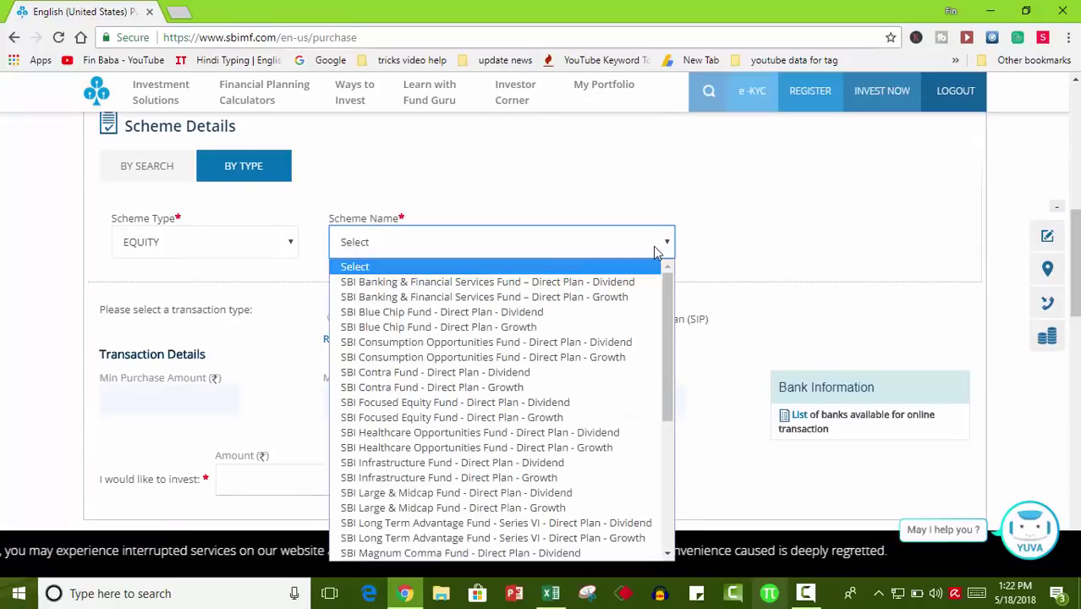
{"action": "left_click_drag", "start_coordinate": [667, 324], "coordinate": [666, 463]}
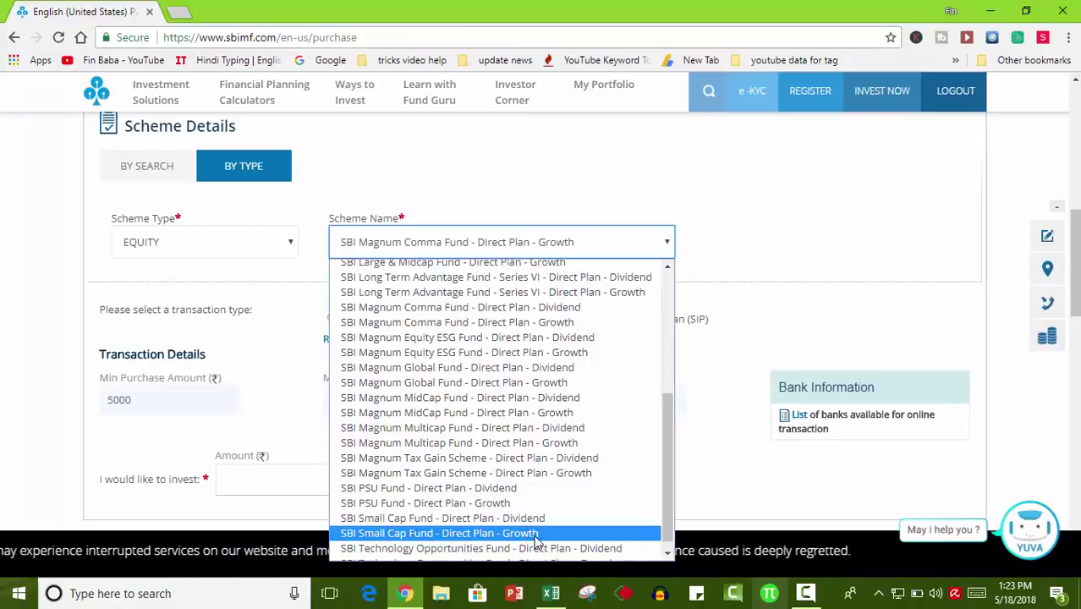
{"action": "left_click", "coordinate": [531, 535]}
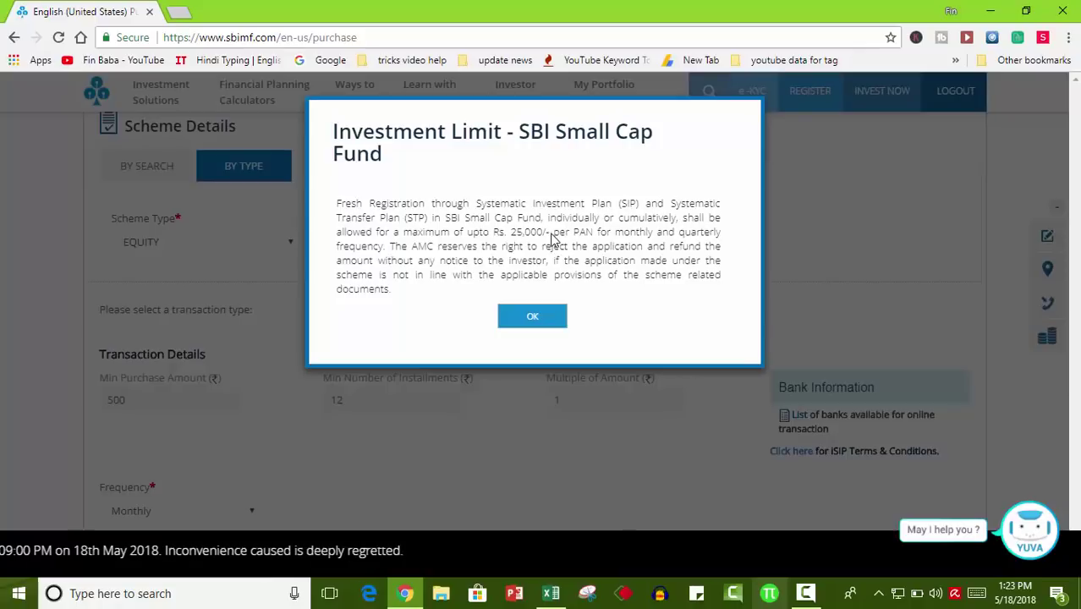
{"action": "left_click_drag", "start_coordinate": [548, 232], "coordinate": [512, 241]}
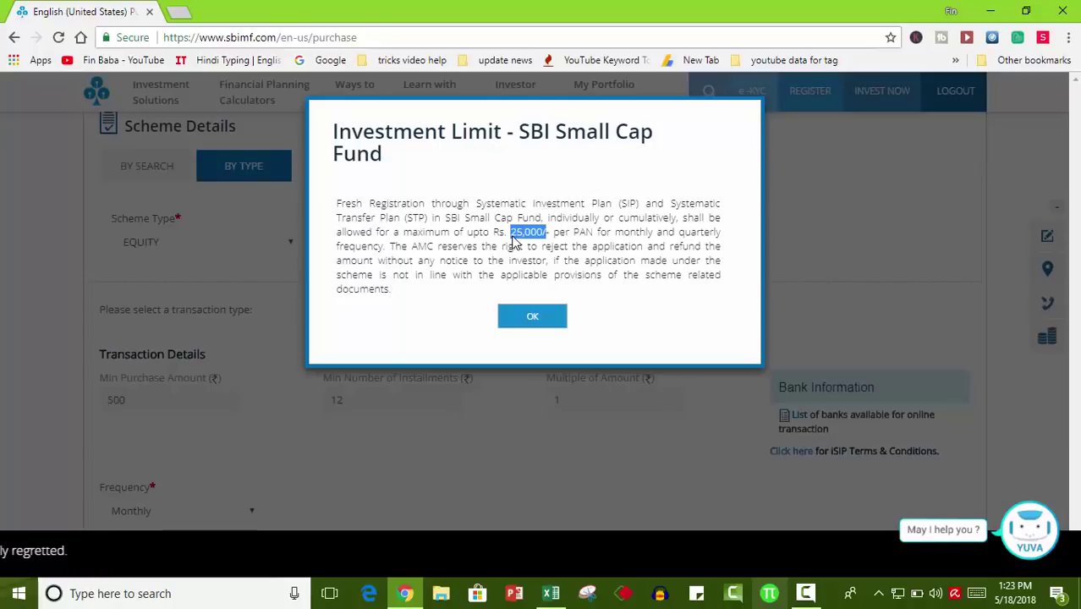
{"action": "left_click", "coordinate": [544, 318]}
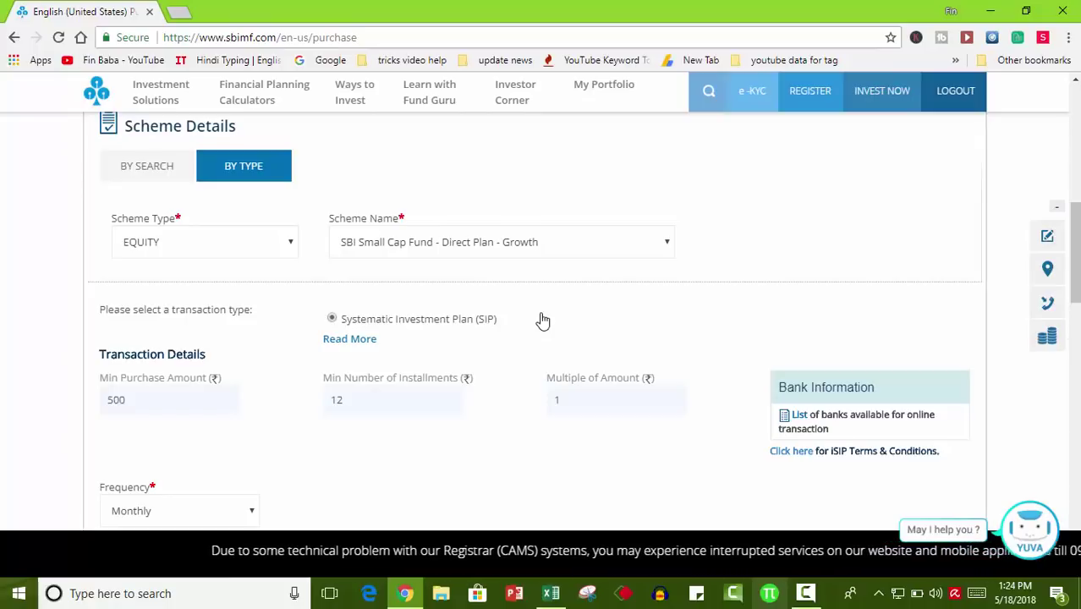
- Examine the minimum purchase amount, minimum number of installments and frequency options in the transaction details
{"action": "scroll", "coordinate": [931, 204], "scroll_direction": "down", "scroll_amount": 1}
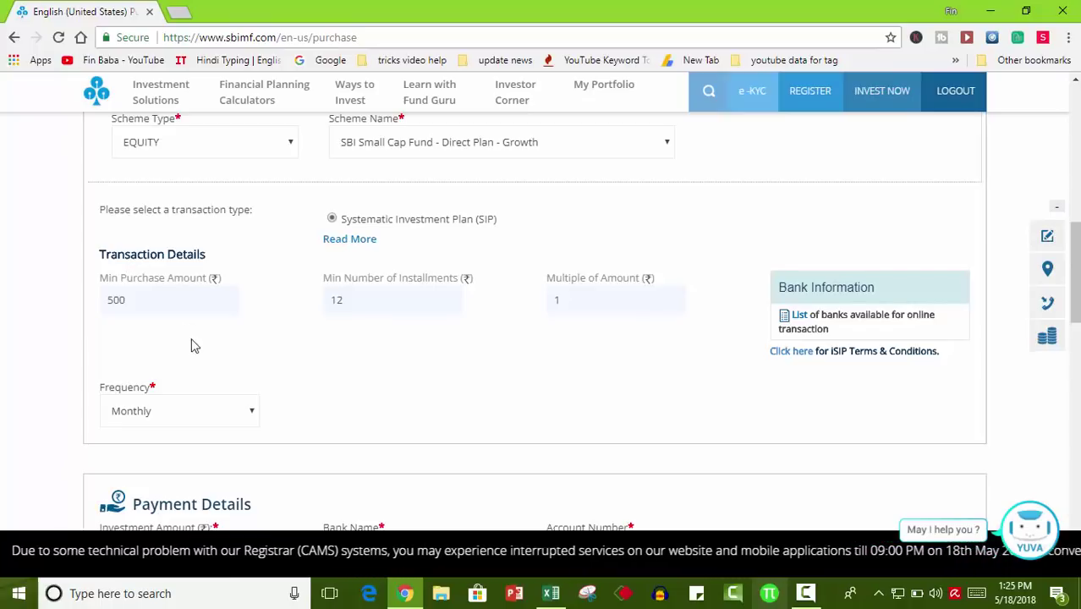
{"action": "double_click", "coordinate": [120, 306]}
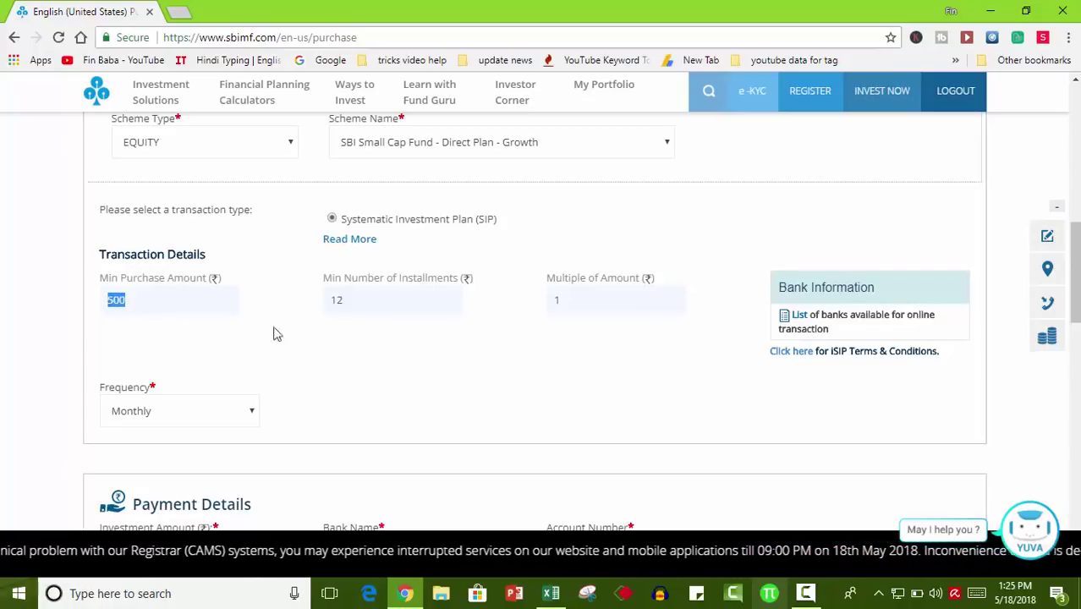
{"action": "double_click", "coordinate": [336, 301]}
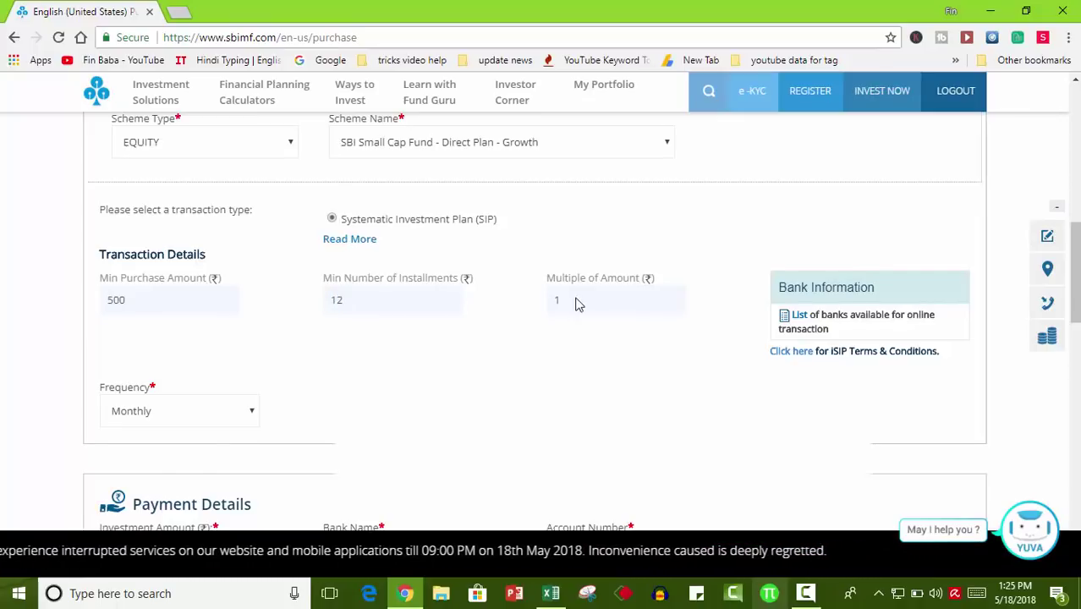
{"action": "scroll", "coordinate": [525, 325], "scroll_direction": "down", "scroll_amount": 1}
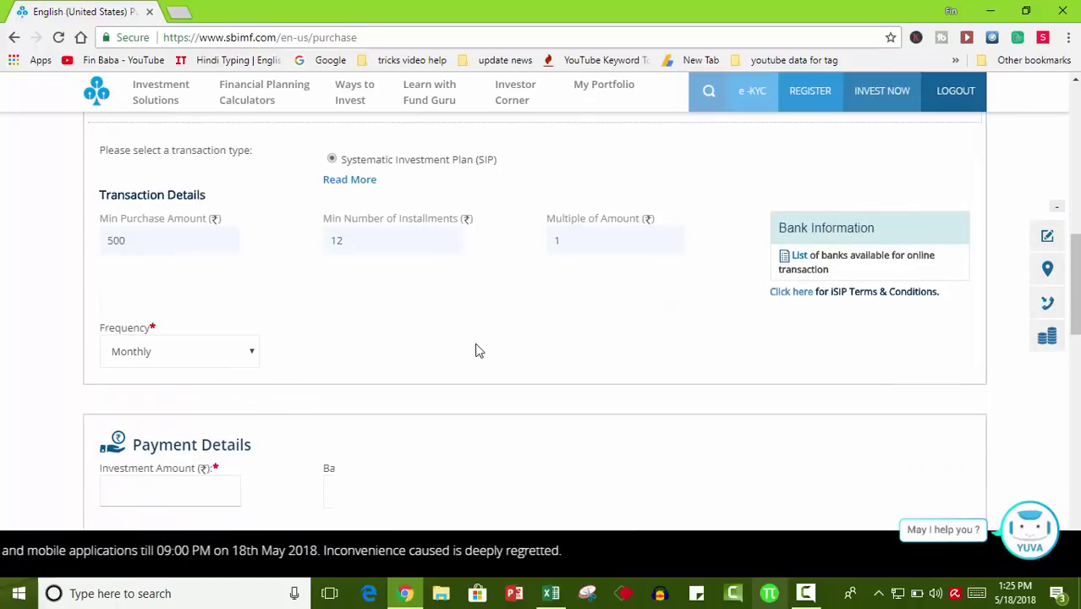
{"action": "left_click", "coordinate": [208, 360]}
{"action": "left_click", "coordinate": [205, 360]}
{"action": "left_click", "coordinate": [205, 361]}
{"action": "left_click", "coordinate": [205, 360]}
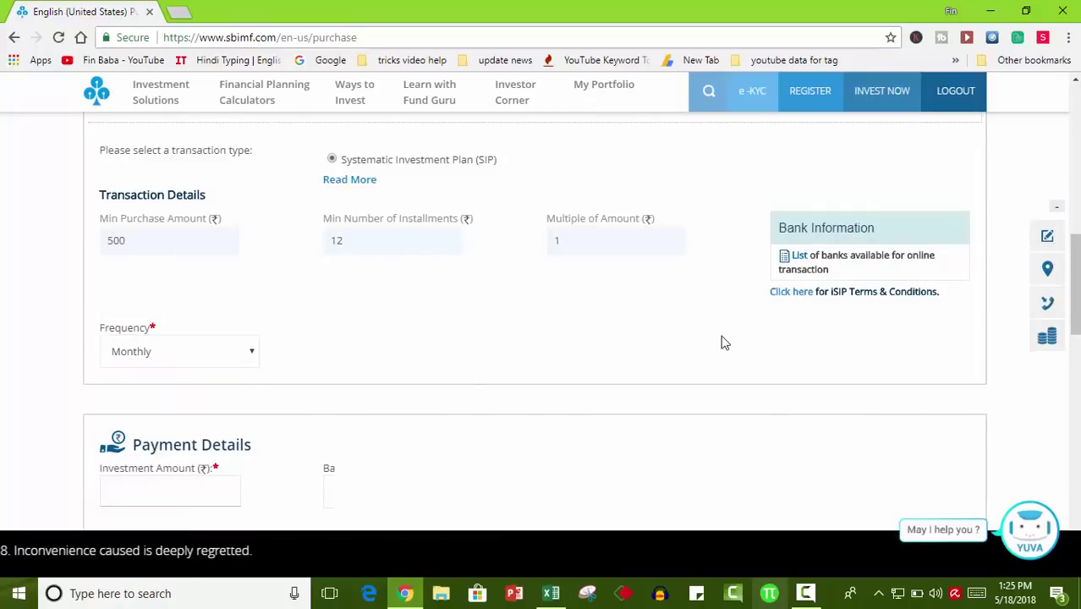
- Enter an investment amount of 5000 rupees in the payment details
{"action": "scroll", "coordinate": [172, 233], "scroll_direction": "down", "scroll_amount": 3}
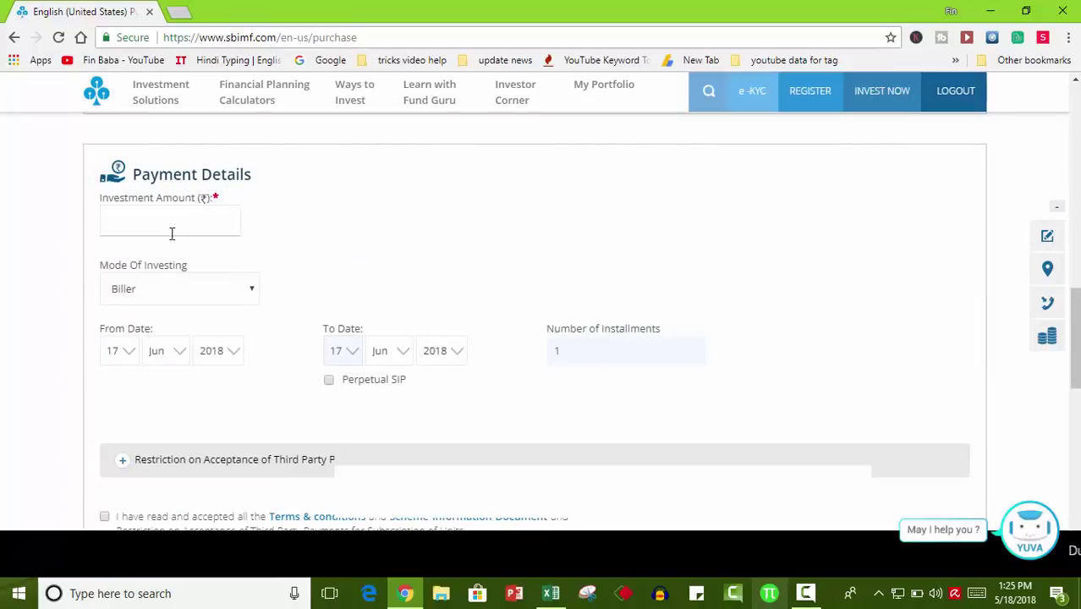
{"action": "left_click", "coordinate": [172, 233]}
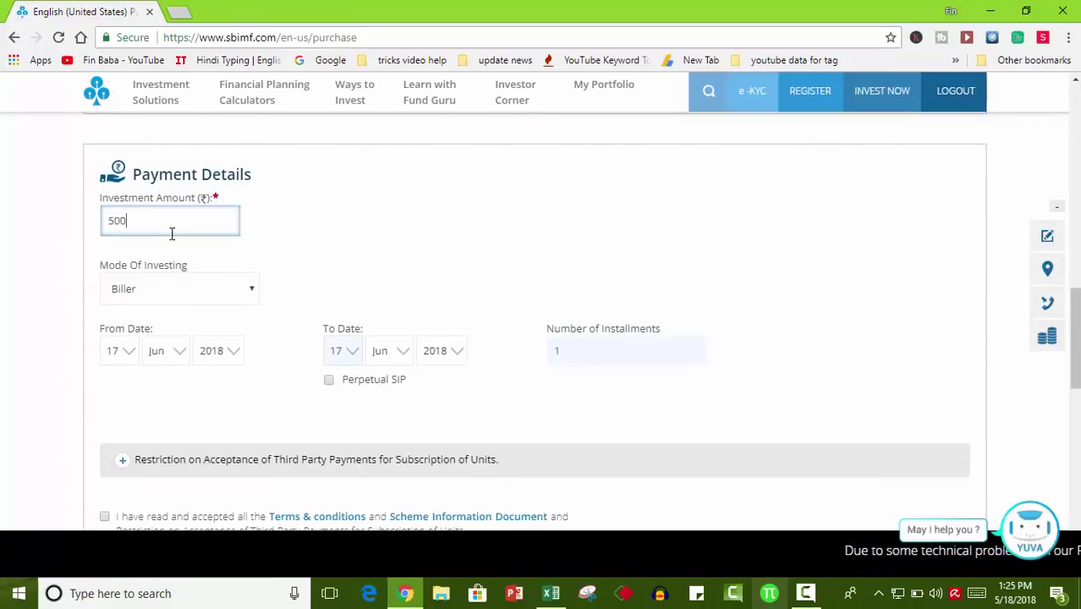
{"action": "left_click", "coordinate": [287, 254]}
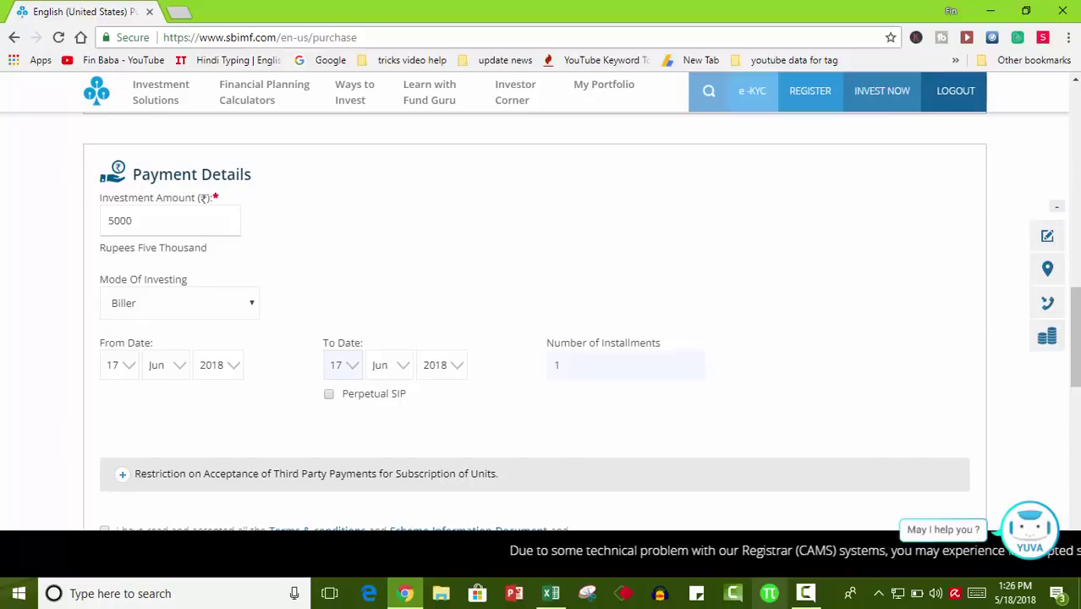
- Keep Biller as the mode of investing and make the investment a Perpetual SIP
{"action": "left_click", "coordinate": [245, 311]}
{"action": "left_click", "coordinate": [246, 310]}
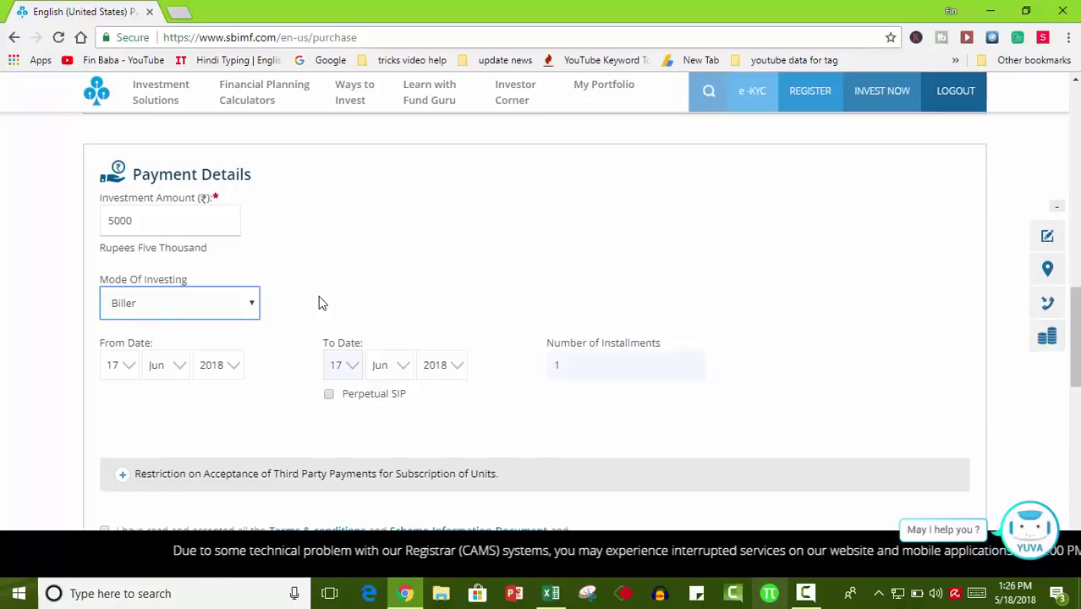
{"action": "left_click", "coordinate": [243, 309]}
{"action": "left_click", "coordinate": [341, 280]}
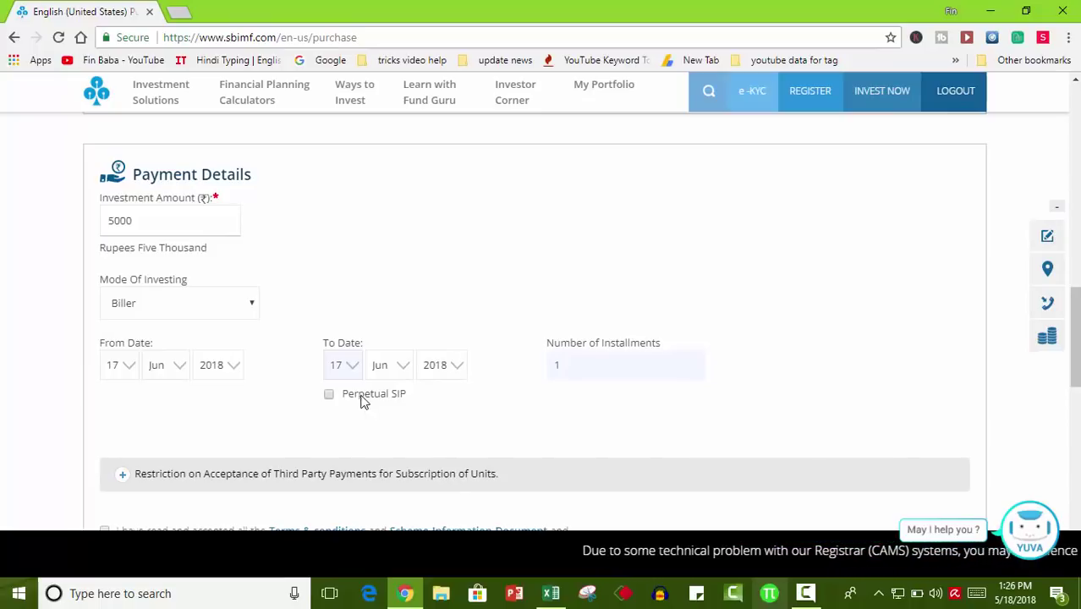
{"action": "left_click", "coordinate": [329, 395]}
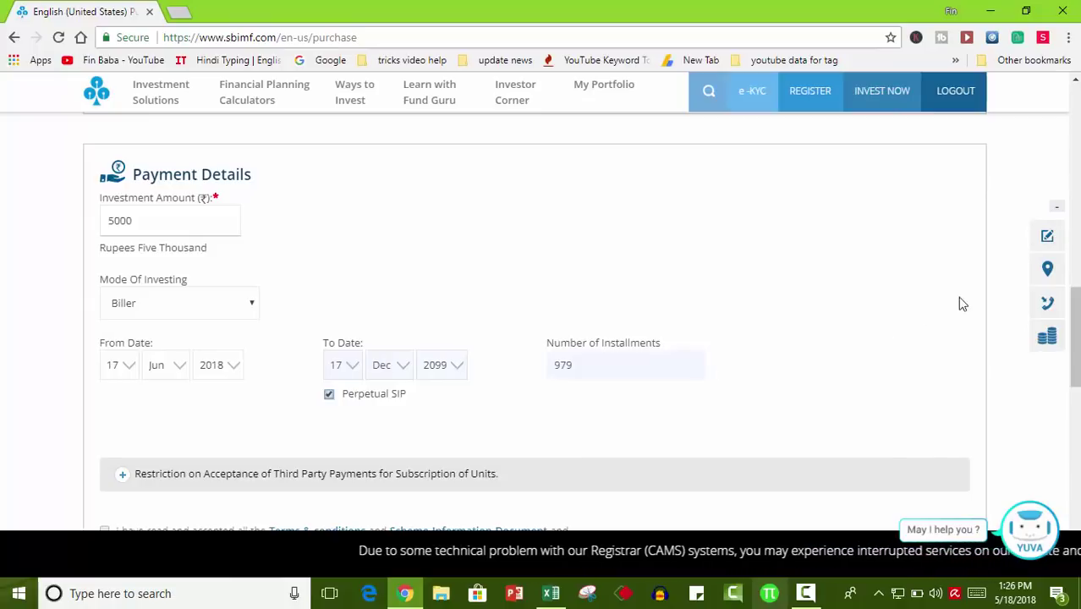
- Accept the terms and conditions and Scheme Information Document declaration, and submit the purchase form
{"action": "scroll", "coordinate": [620, 359], "scroll_direction": "down", "scroll_amount": 3}
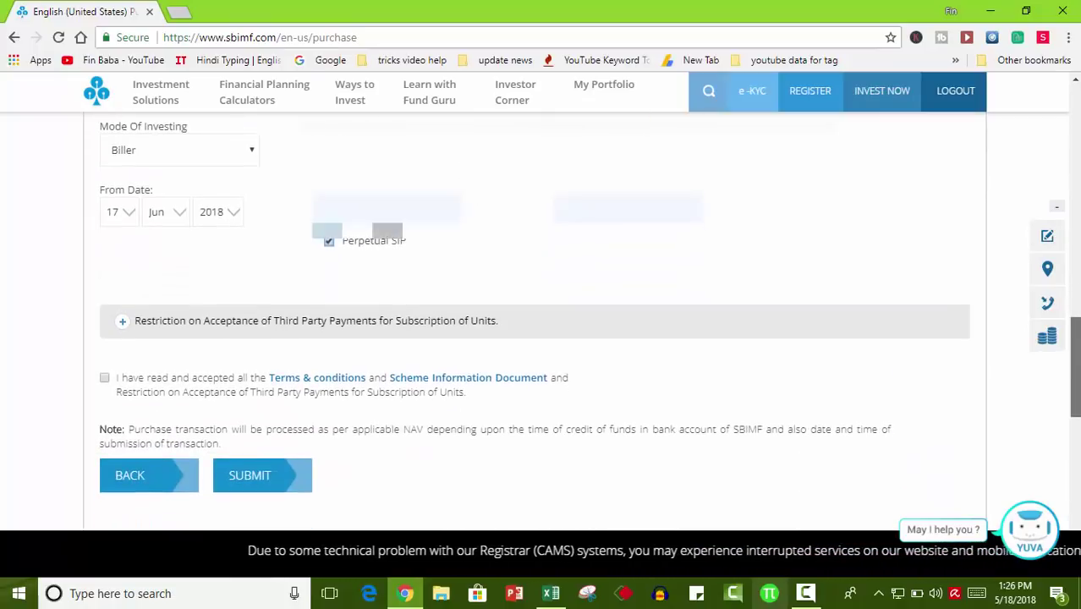
{"action": "left_click", "coordinate": [105, 330]}
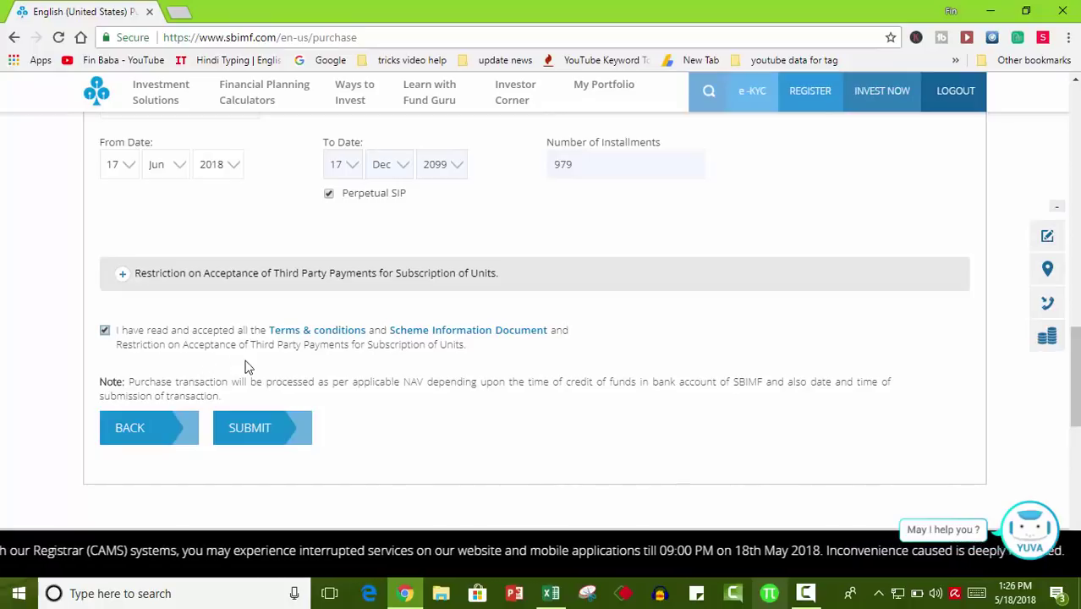
{"action": "left_click", "coordinate": [259, 429]}
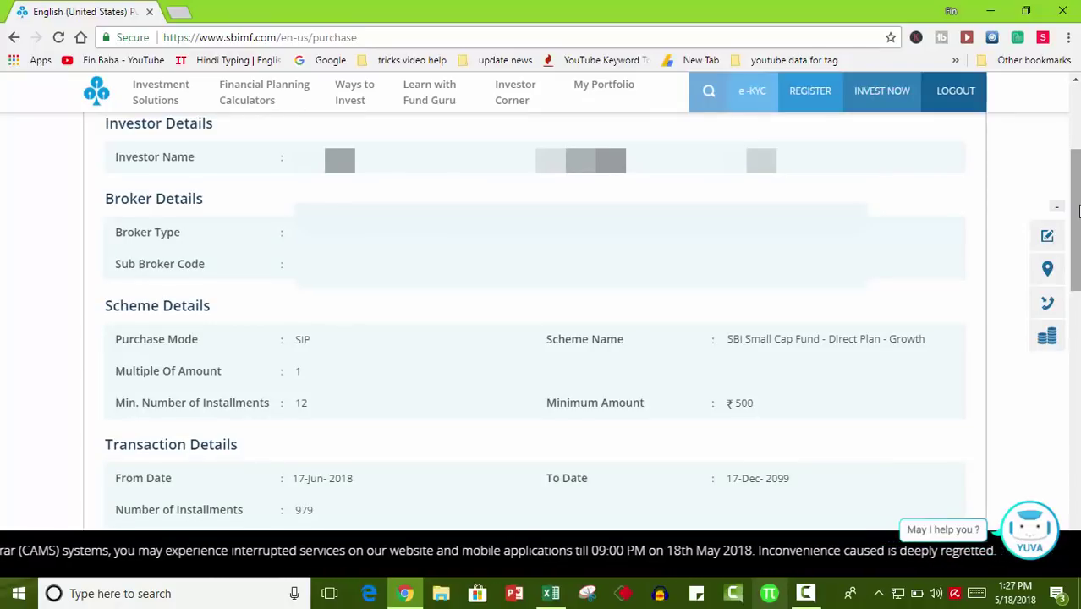
- Review the SIP purchase summary through to its end and confirm the transaction
{"action": "left_click_drag", "start_coordinate": [1075, 210], "coordinate": [1075, 345]}
{"action": "left_click", "coordinate": [263, 254]}
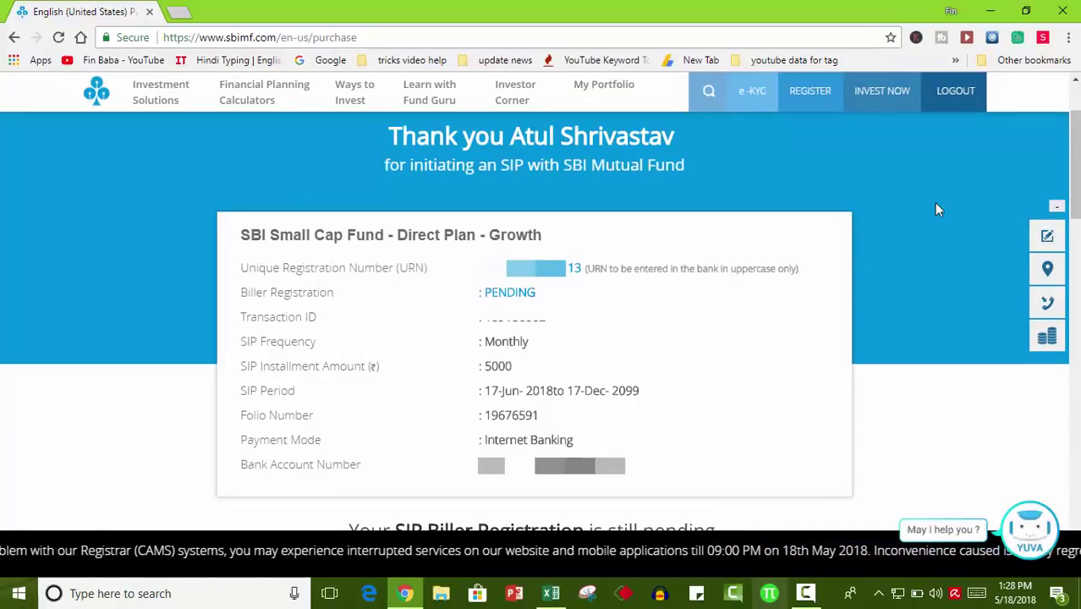
- Examine the biller registration status, SIP installment amount and payment mode in the SIP confirmation details
{"action": "left_click_drag", "start_coordinate": [538, 293], "coordinate": [480, 293]}
{"action": "left_click_drag", "start_coordinate": [334, 294], "coordinate": [229, 295]}
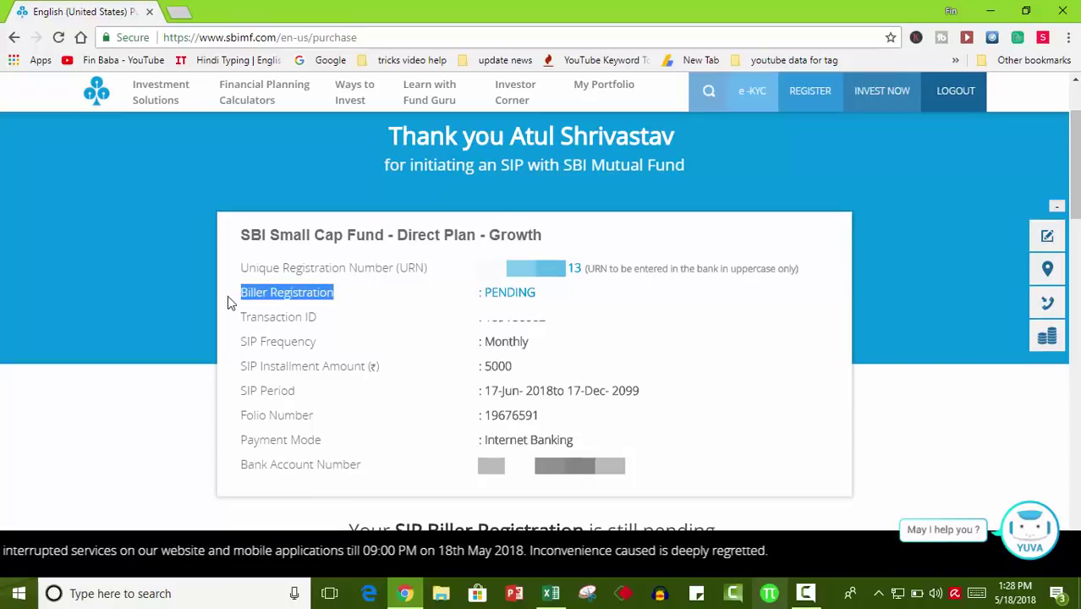
{"action": "left_click_drag", "start_coordinate": [537, 294], "coordinate": [484, 298]}
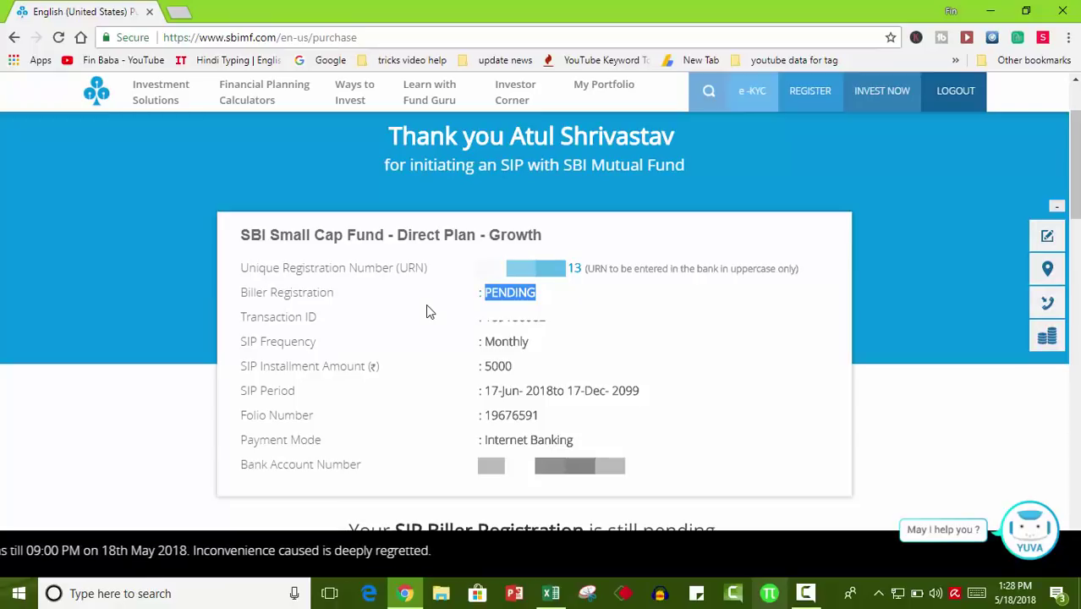
{"action": "left_click_drag", "start_coordinate": [530, 343], "coordinate": [498, 368]}
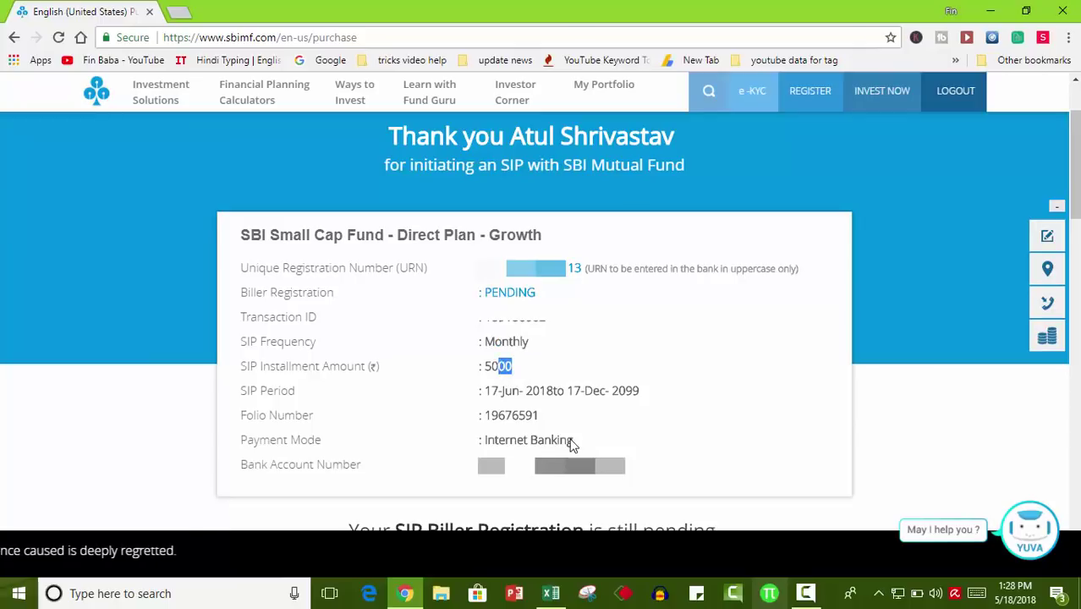
{"action": "left_click_drag", "start_coordinate": [580, 445], "coordinate": [484, 448]}
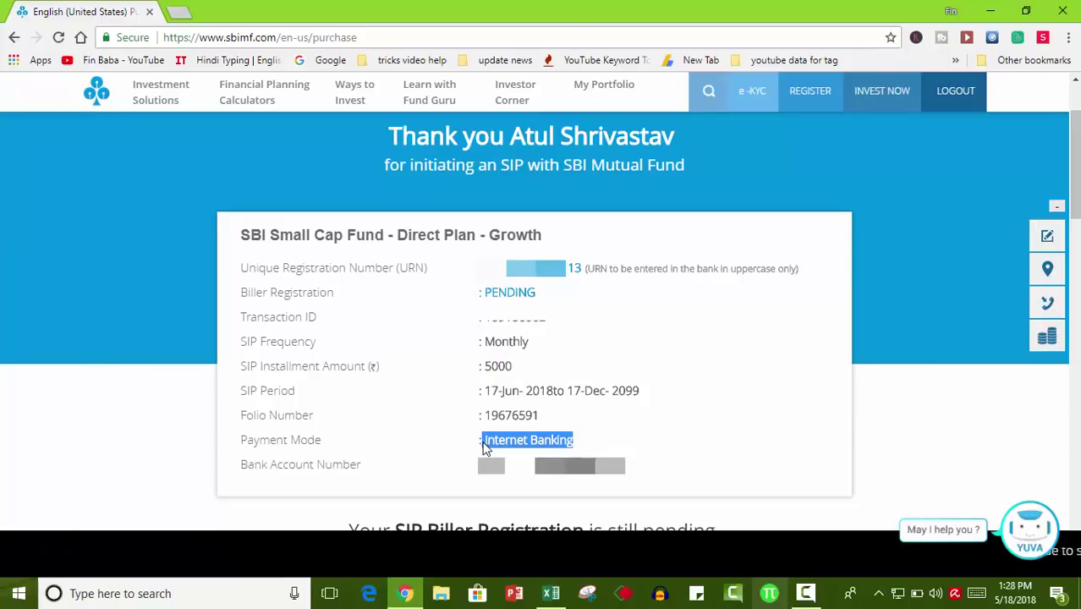